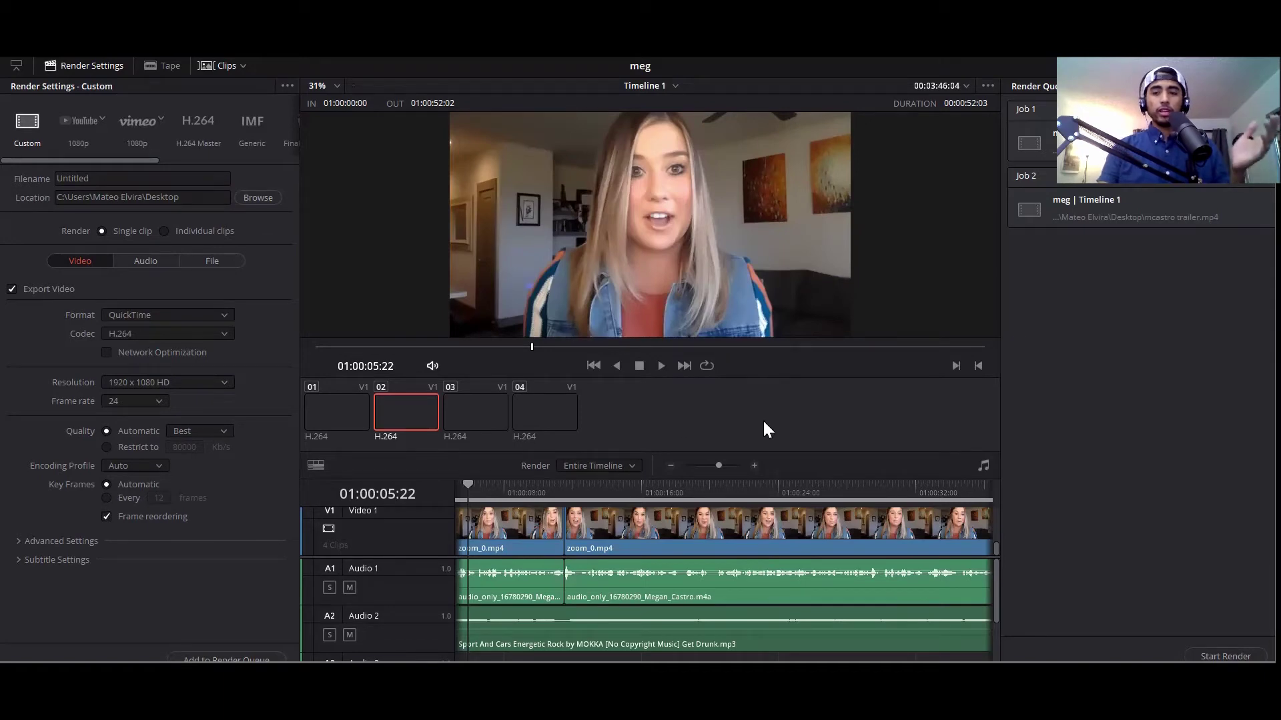
pyautogui.hotkey('shift', '4')
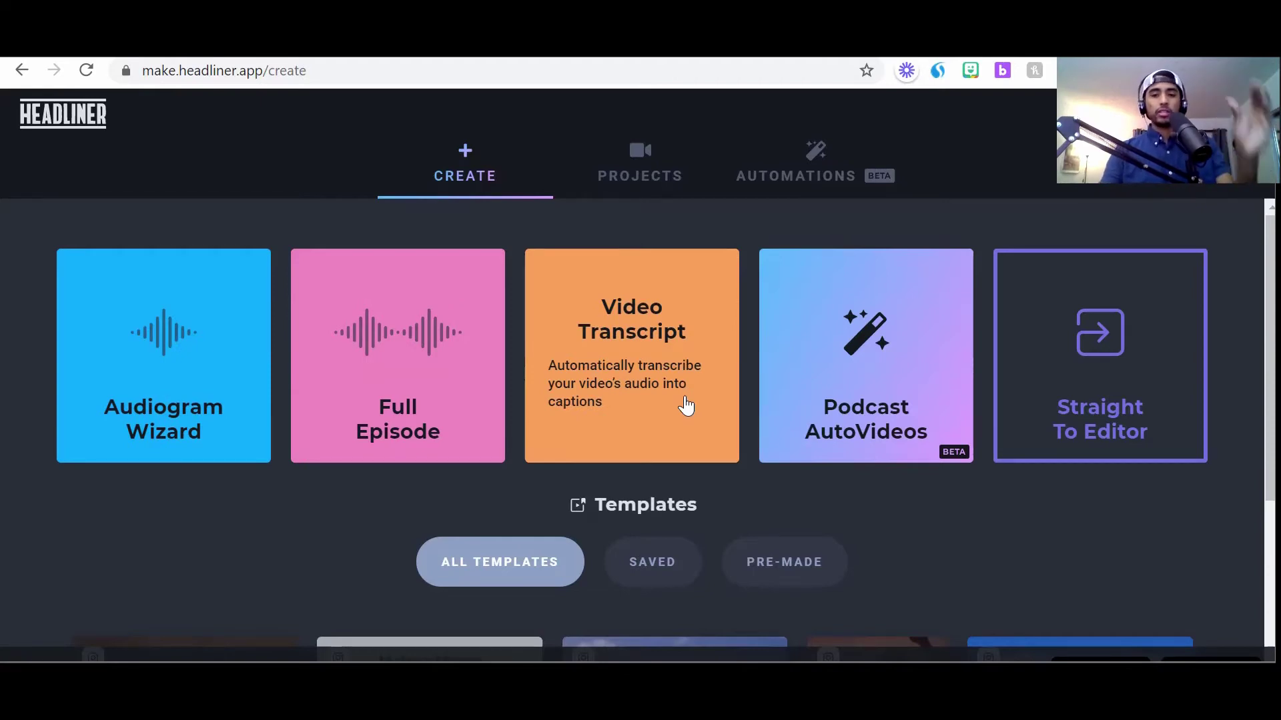
# Start a Video Transcript project in Headliner with the landscape aspect ratio.
pyautogui.click(685, 404)
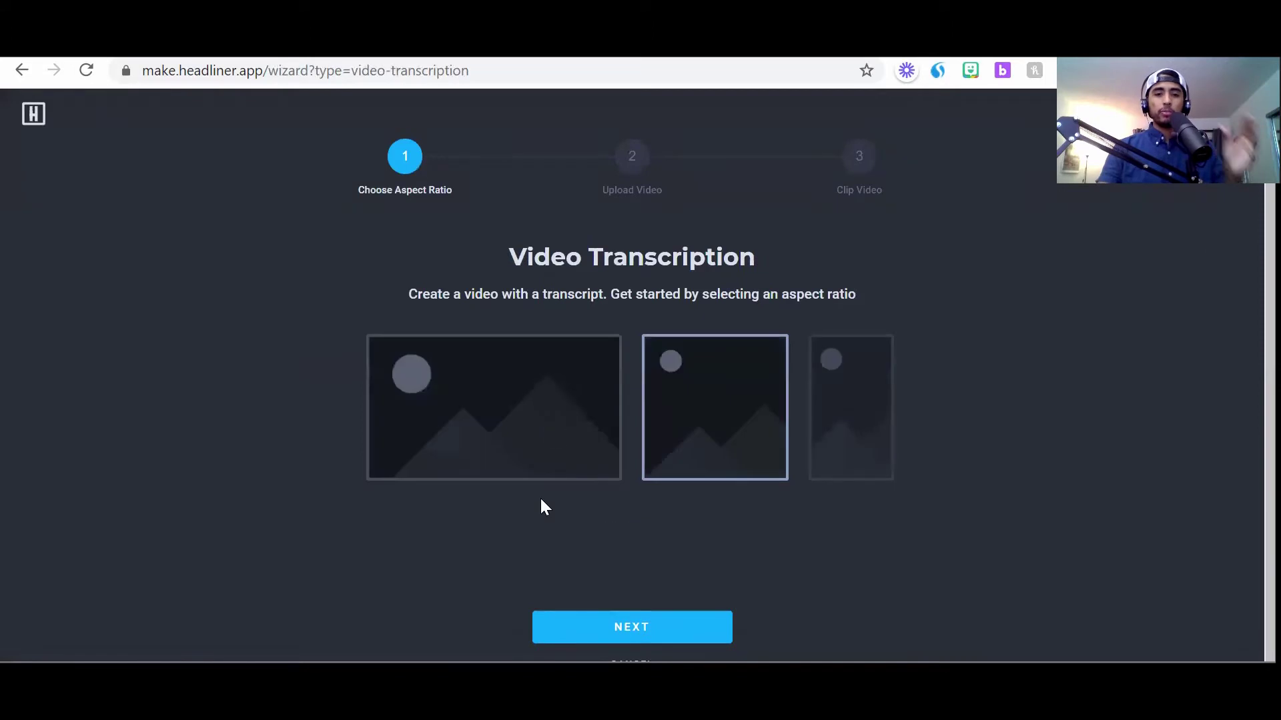
pyautogui.click(565, 434)
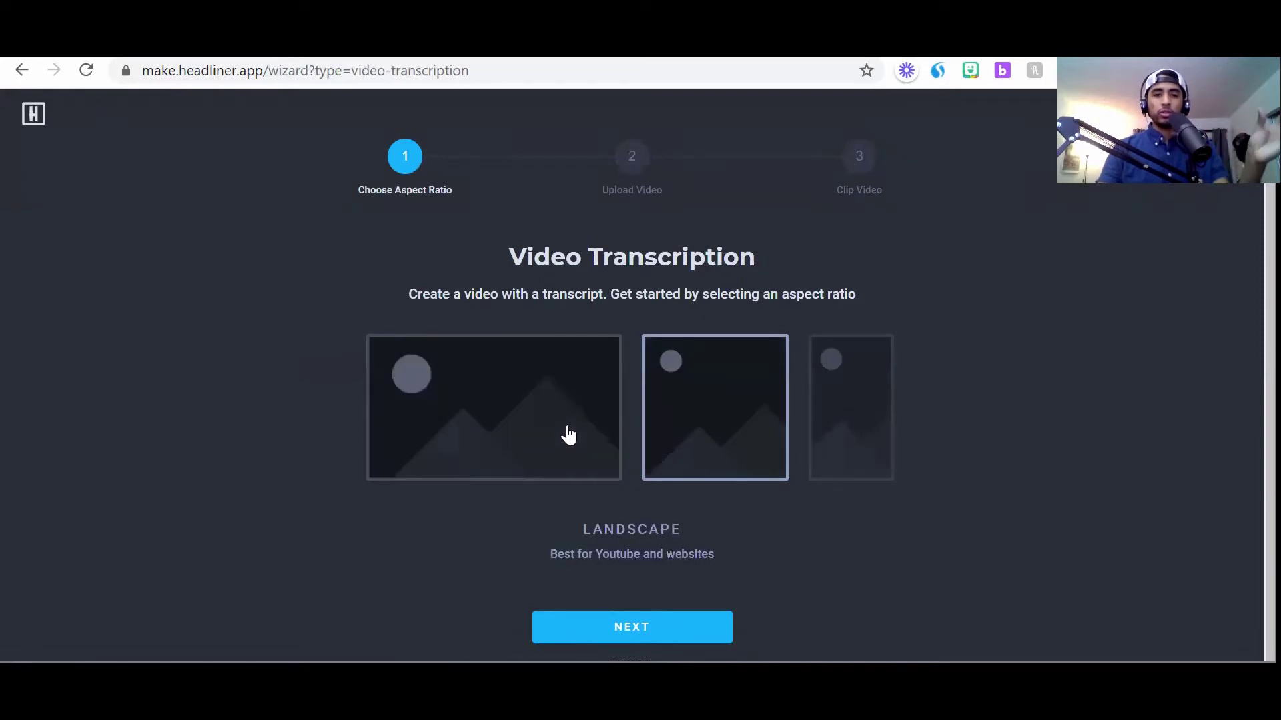
pyautogui.click(557, 435)
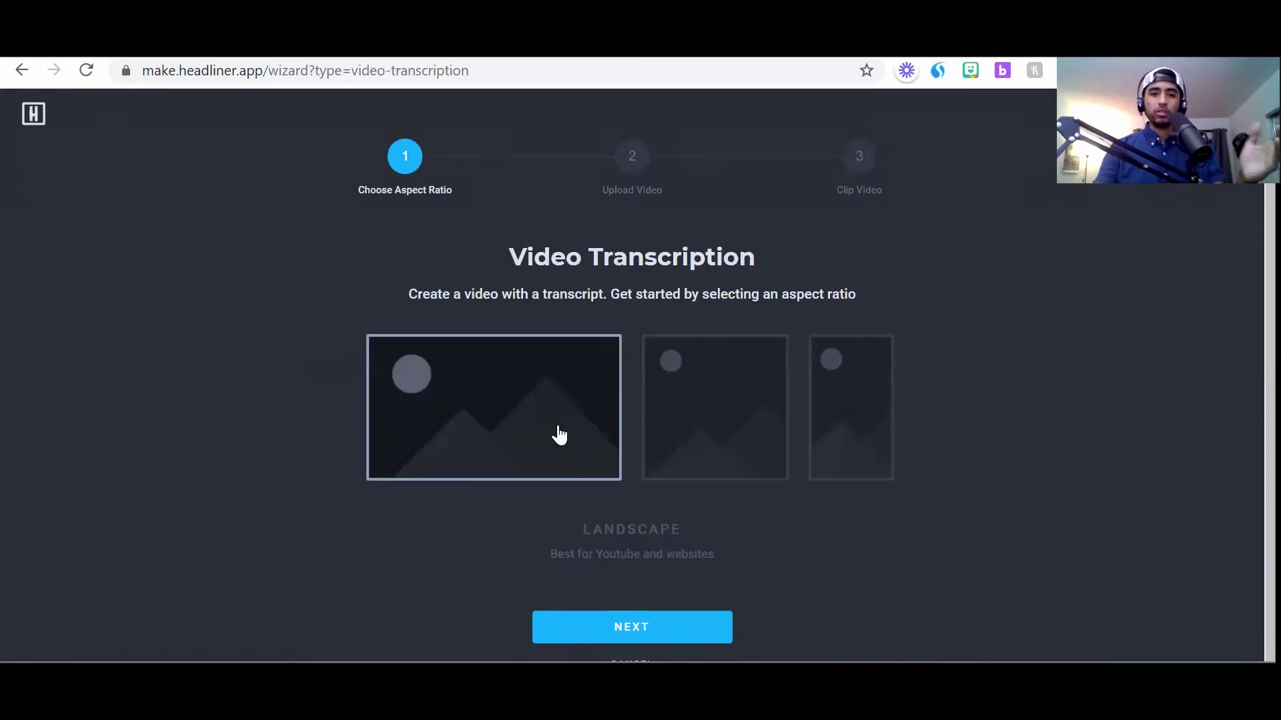
pyautogui.press('Return')
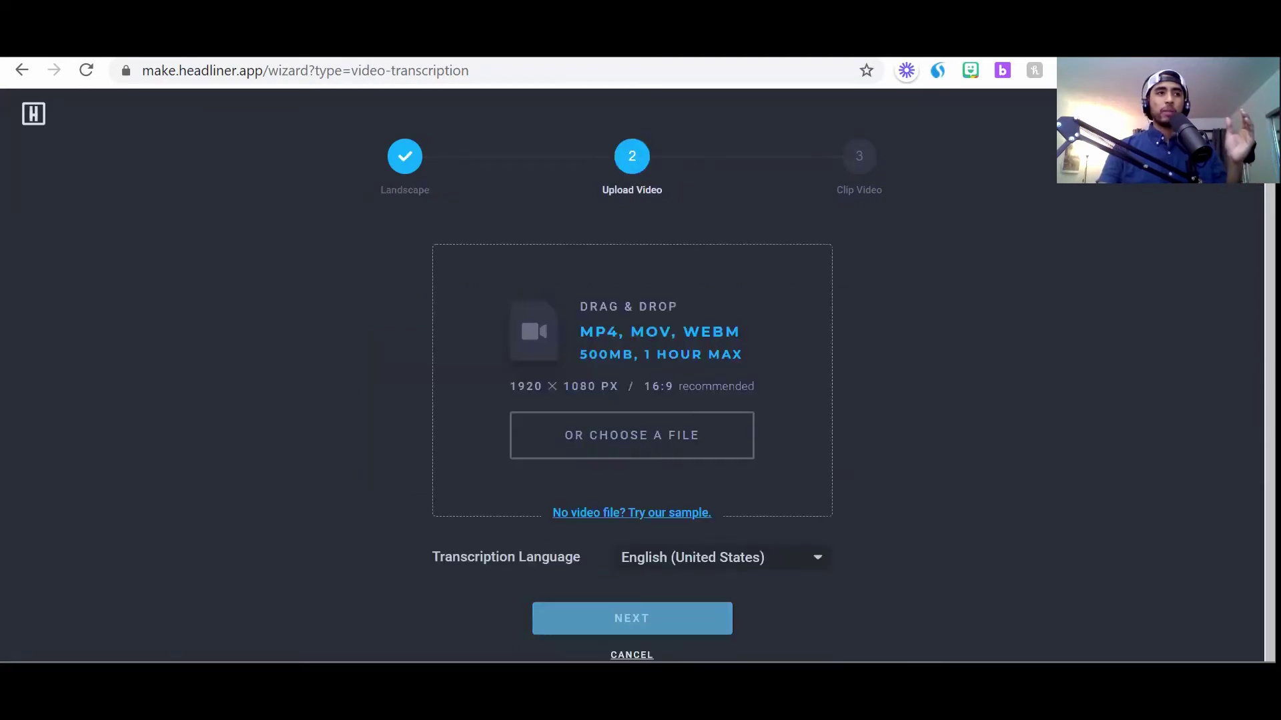
# Upload the video file with English (United States) transcription and create the project from the full clip.
pyautogui.moveTo(501, 319); pyautogui.dragTo(700, 411)
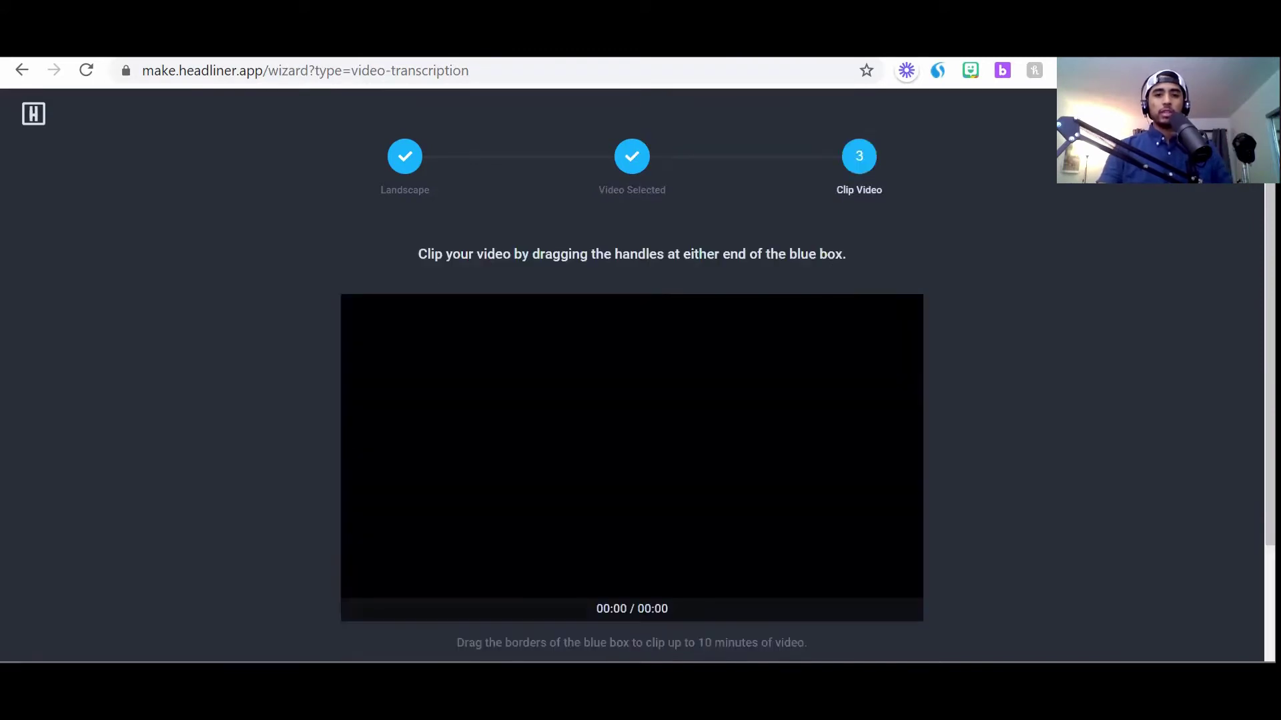
pyautogui.scroll(-2, 518, 563)
pyautogui.scroll(-1, 507, 547)
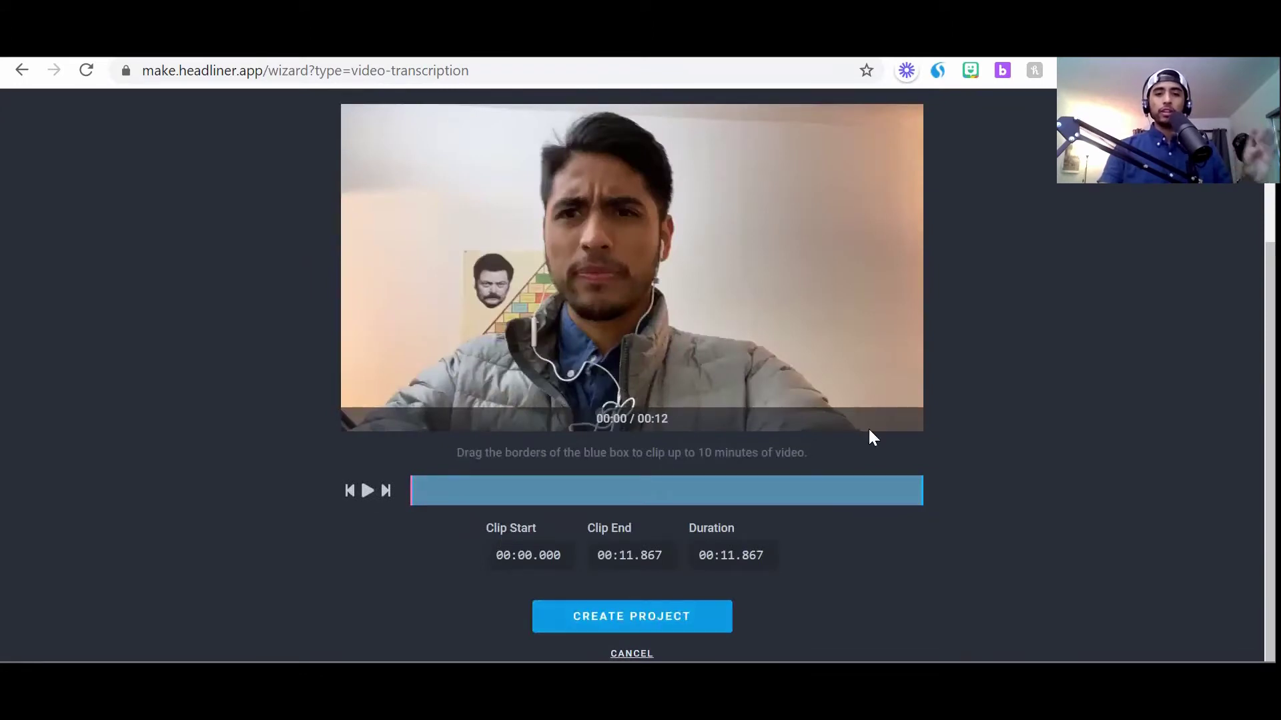
pyautogui.press('Return')
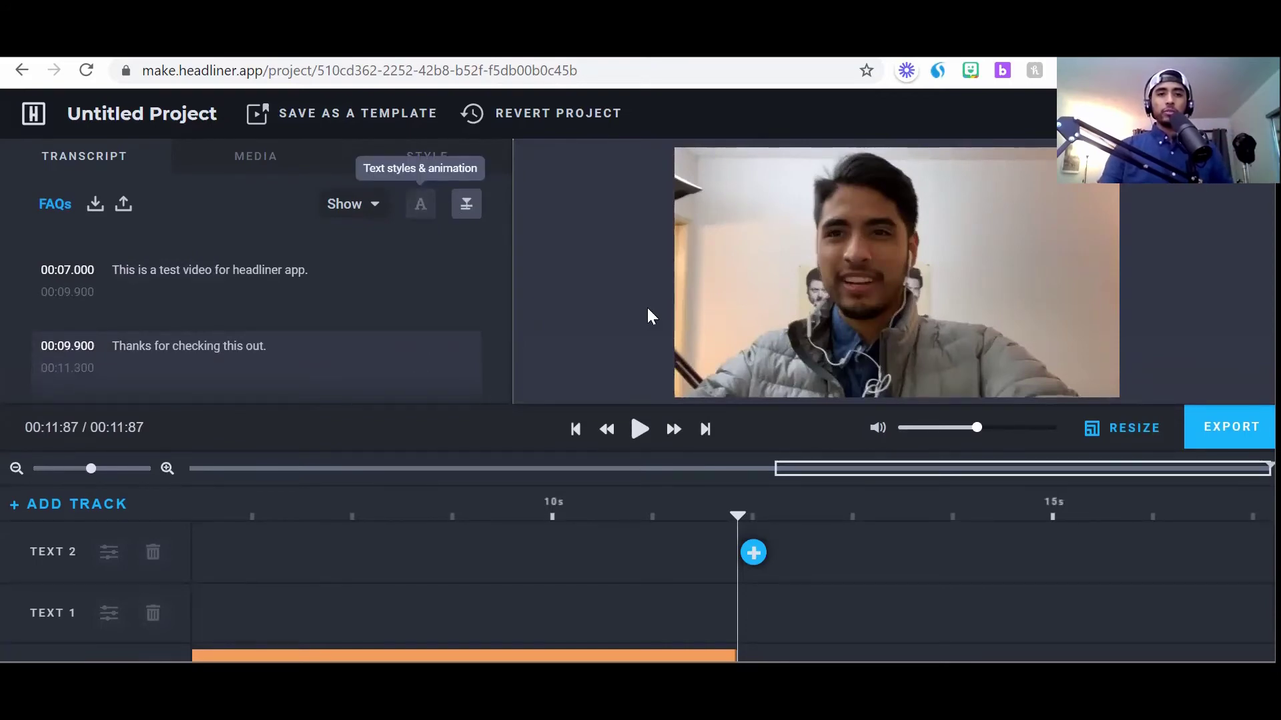
# Apply the preset caption style with white text on a dark band, save it and preview the captions in playback.
pyautogui.scroll(-3, 966, 366)
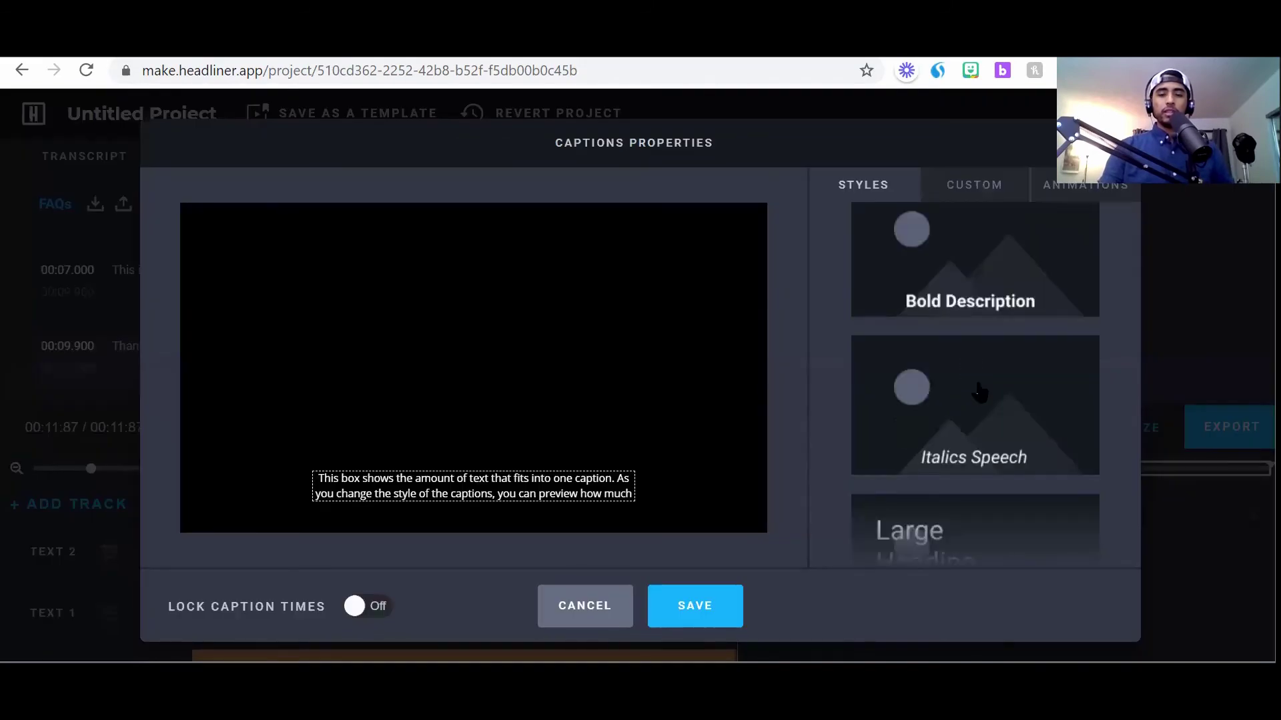
pyautogui.scroll(-4, 978, 394)
pyautogui.click(977, 353)
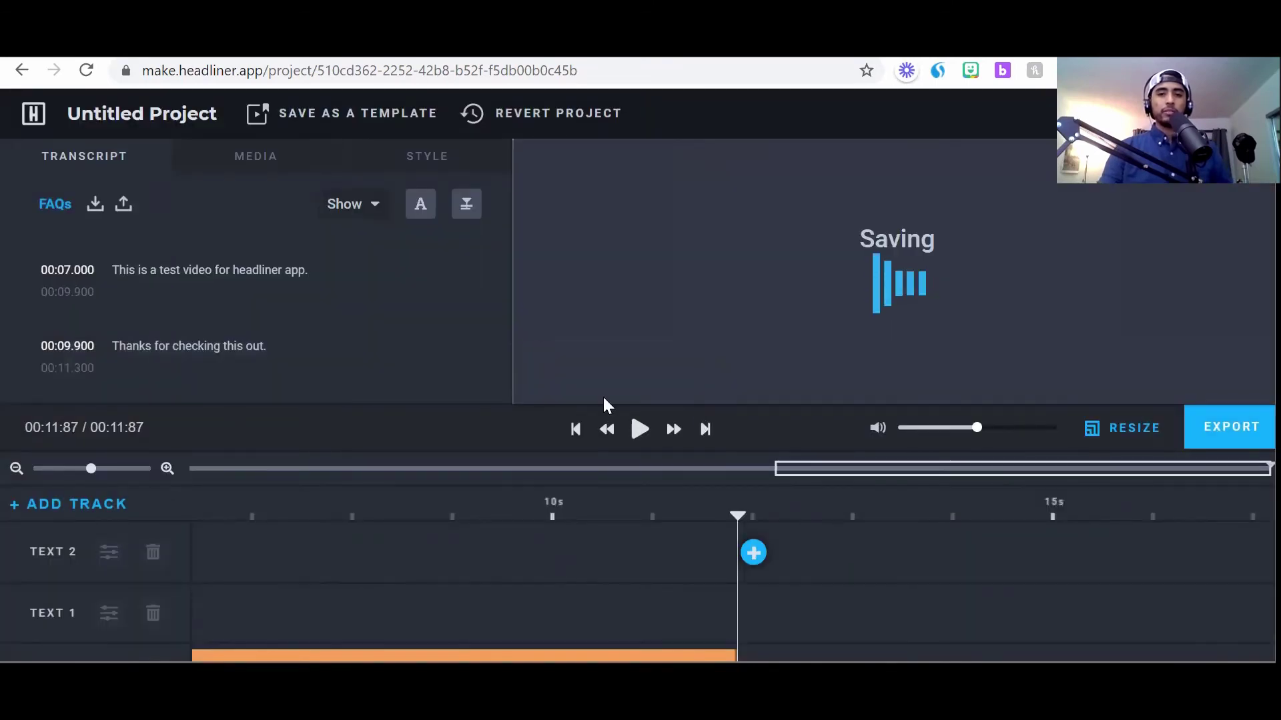
pyautogui.click(641, 431)
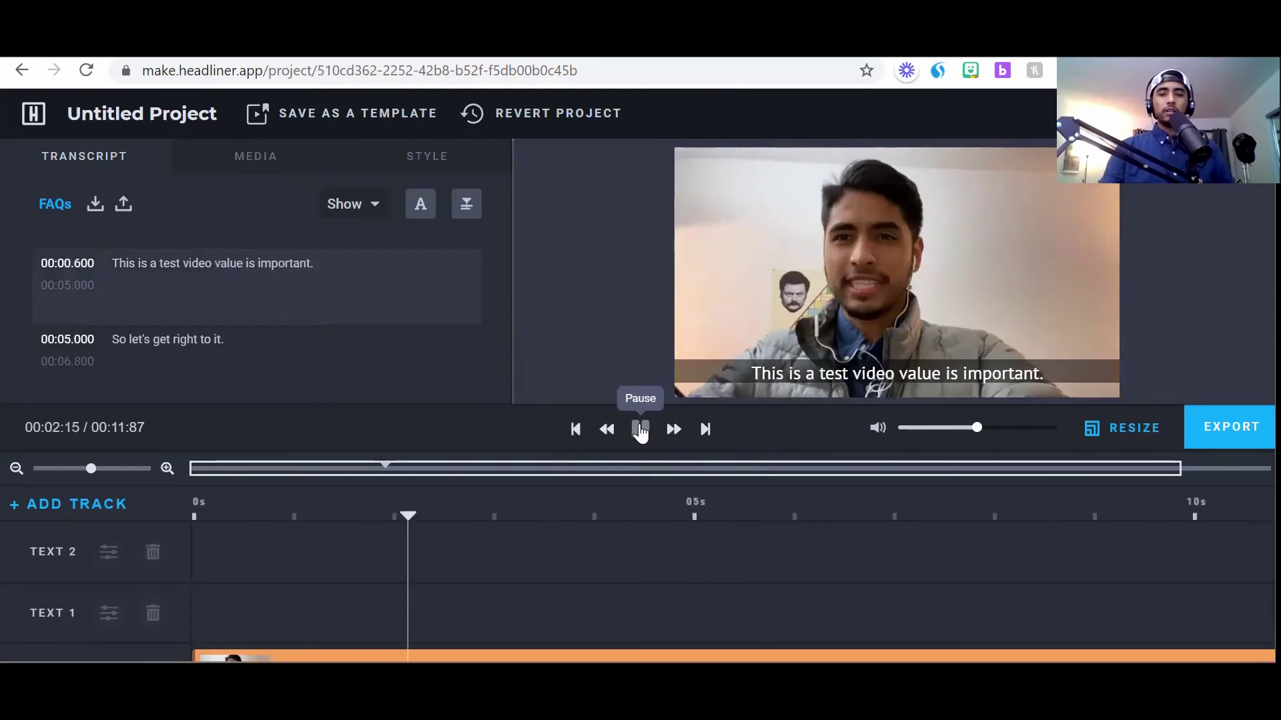
pyautogui.click(640, 430)
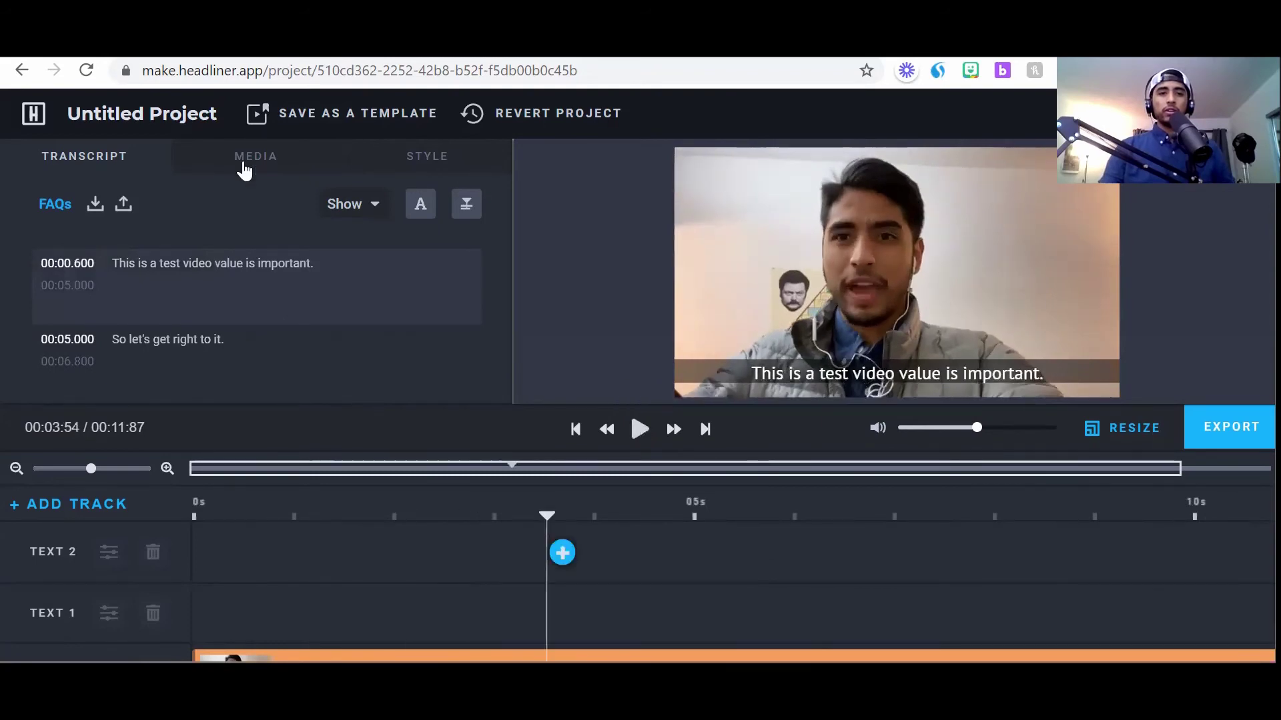
# Add a progress animation with style Bar, position Bottom and size Small, save it and preview it in playback.
pyautogui.click(244, 171)
pyautogui.click(407, 171)
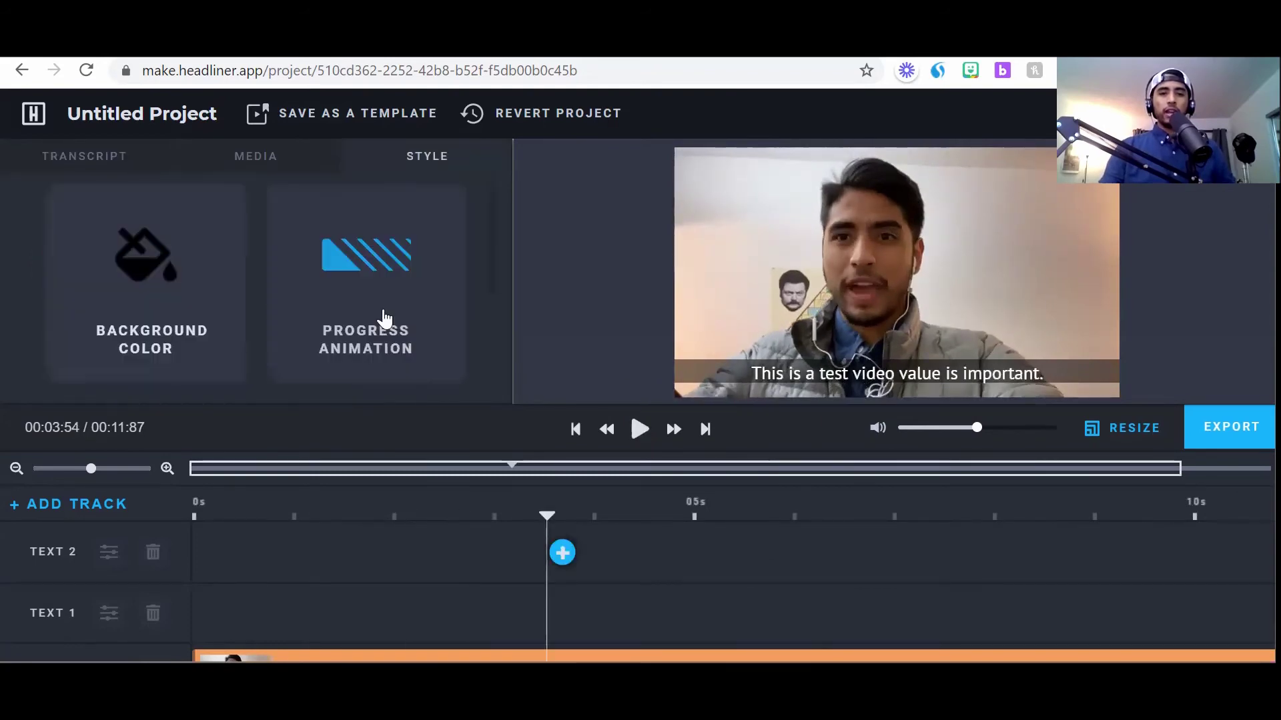
pyautogui.click(385, 318)
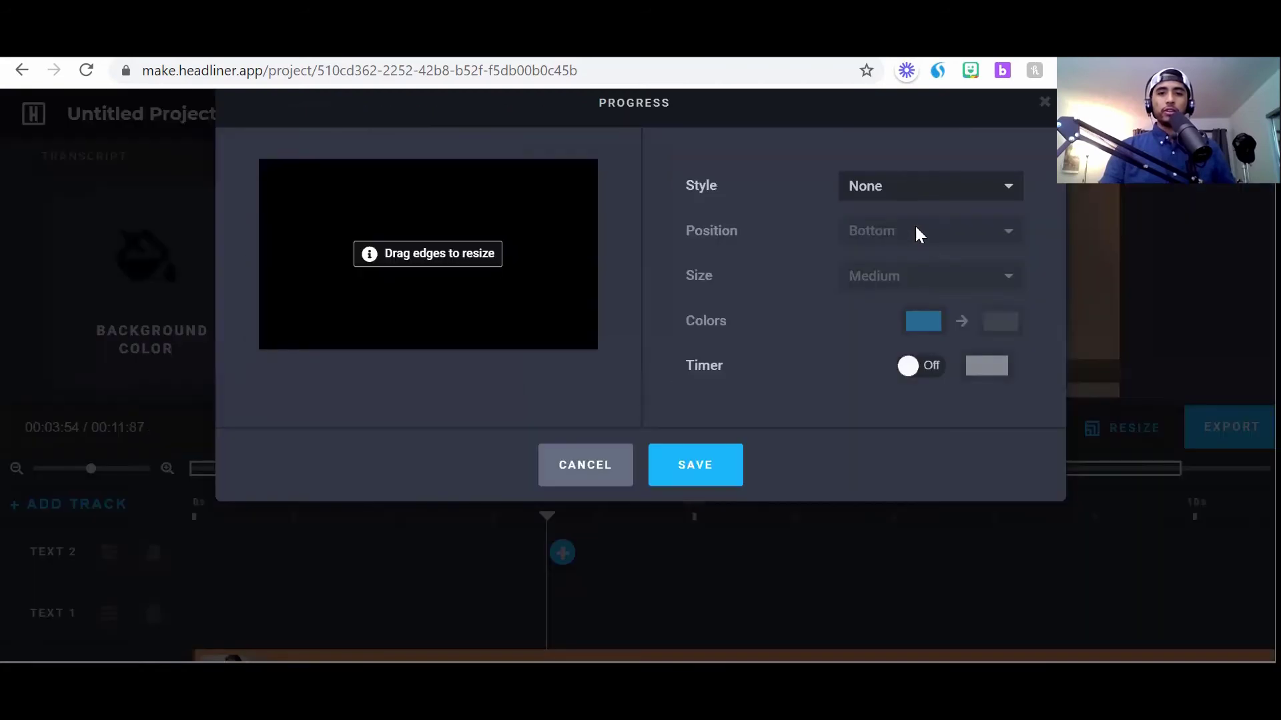
pyautogui.click(906, 269)
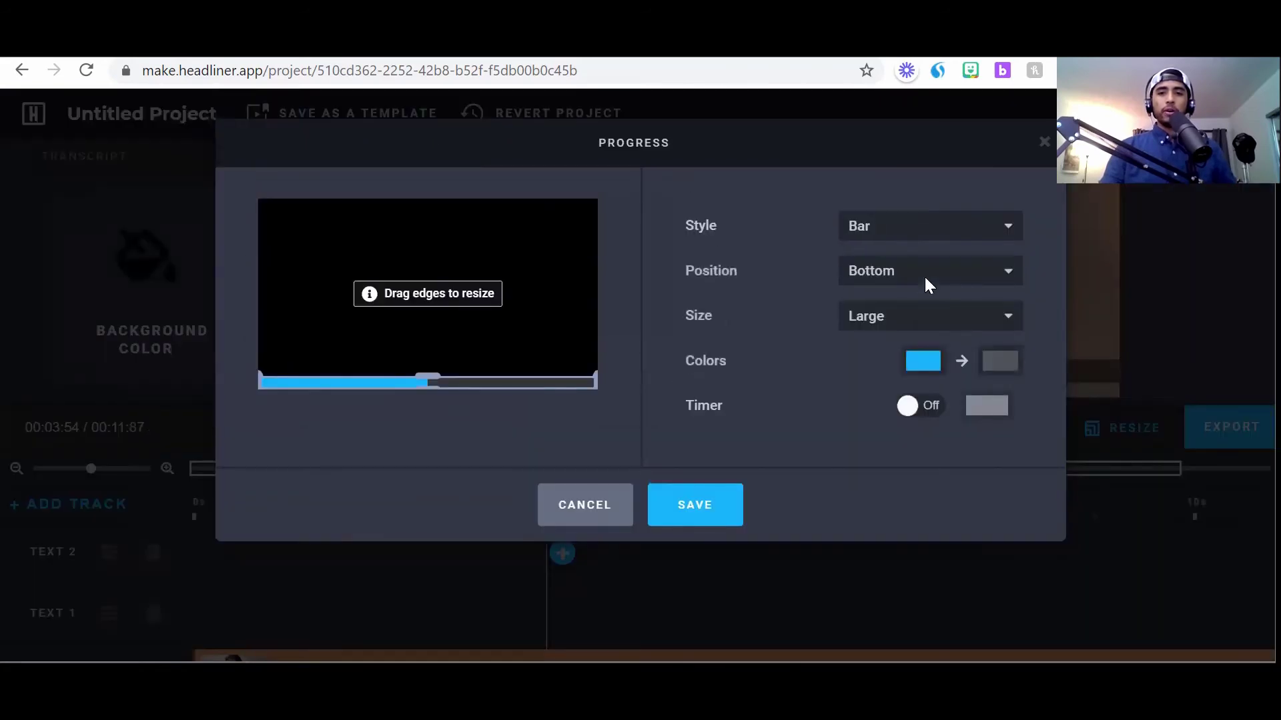
pyautogui.click(905, 311)
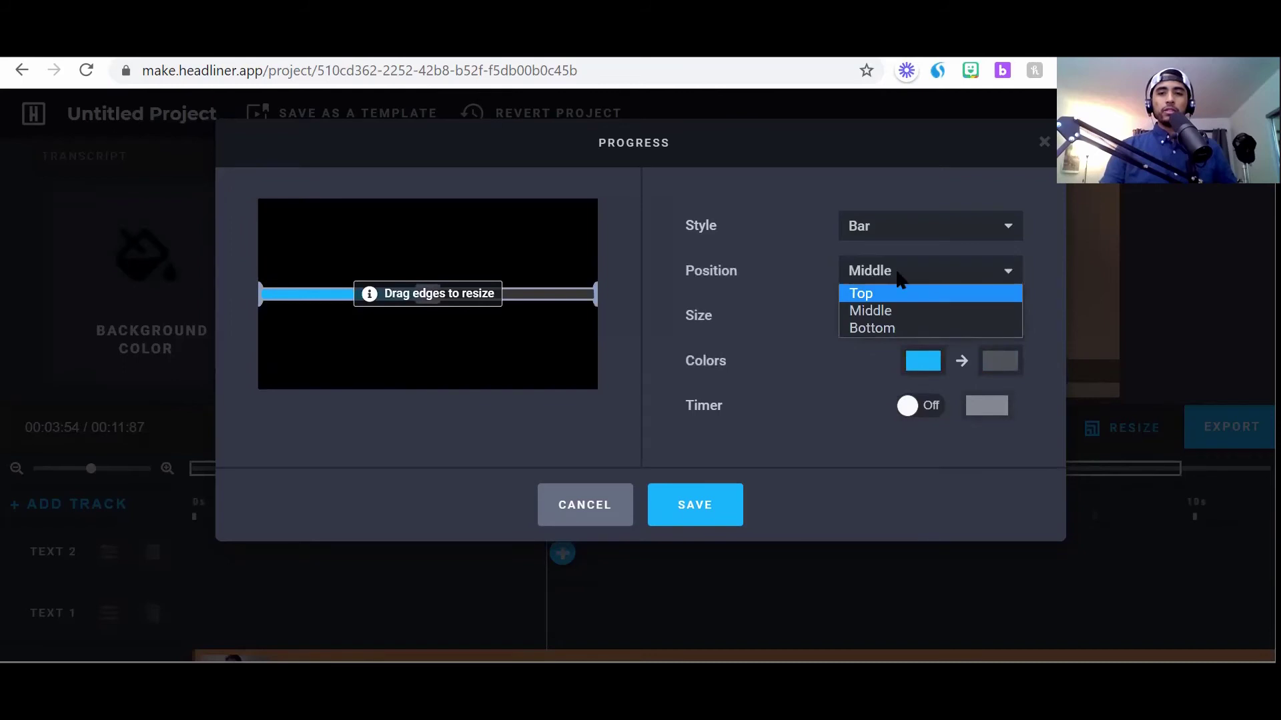
pyautogui.click(898, 331)
pyautogui.click(930, 315)
pyautogui.click(589, 409)
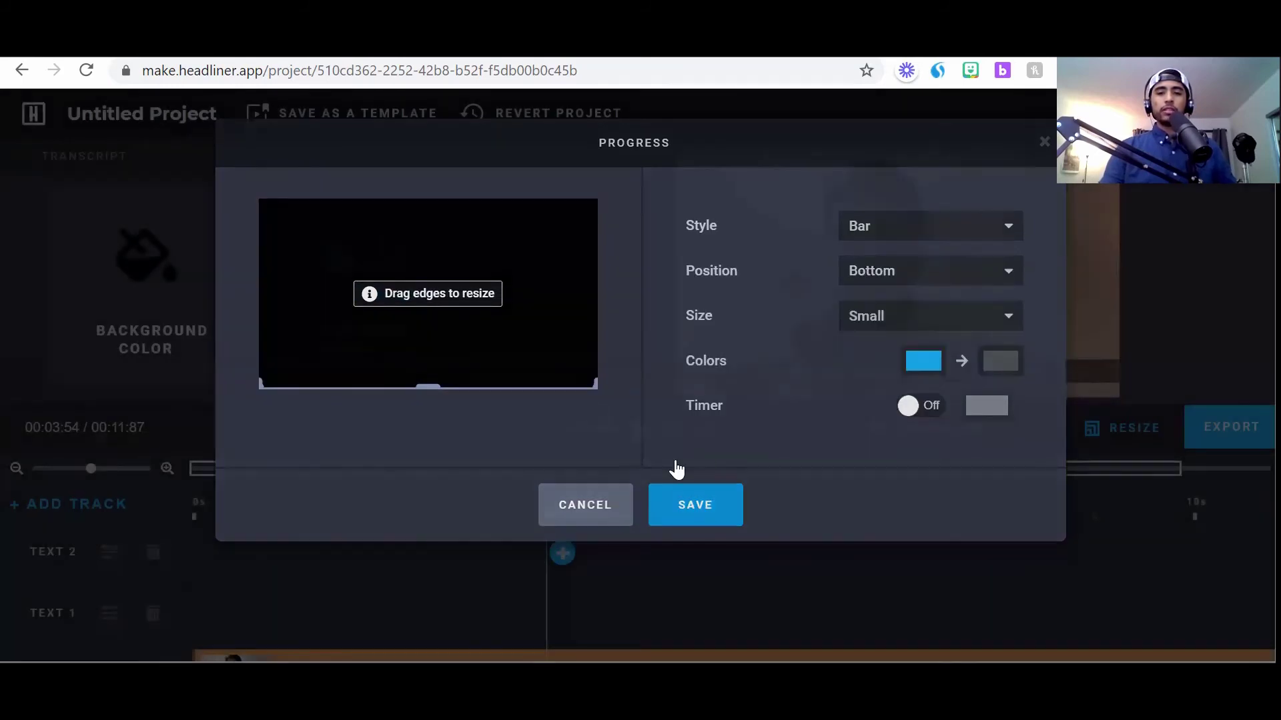
pyautogui.click(679, 497)
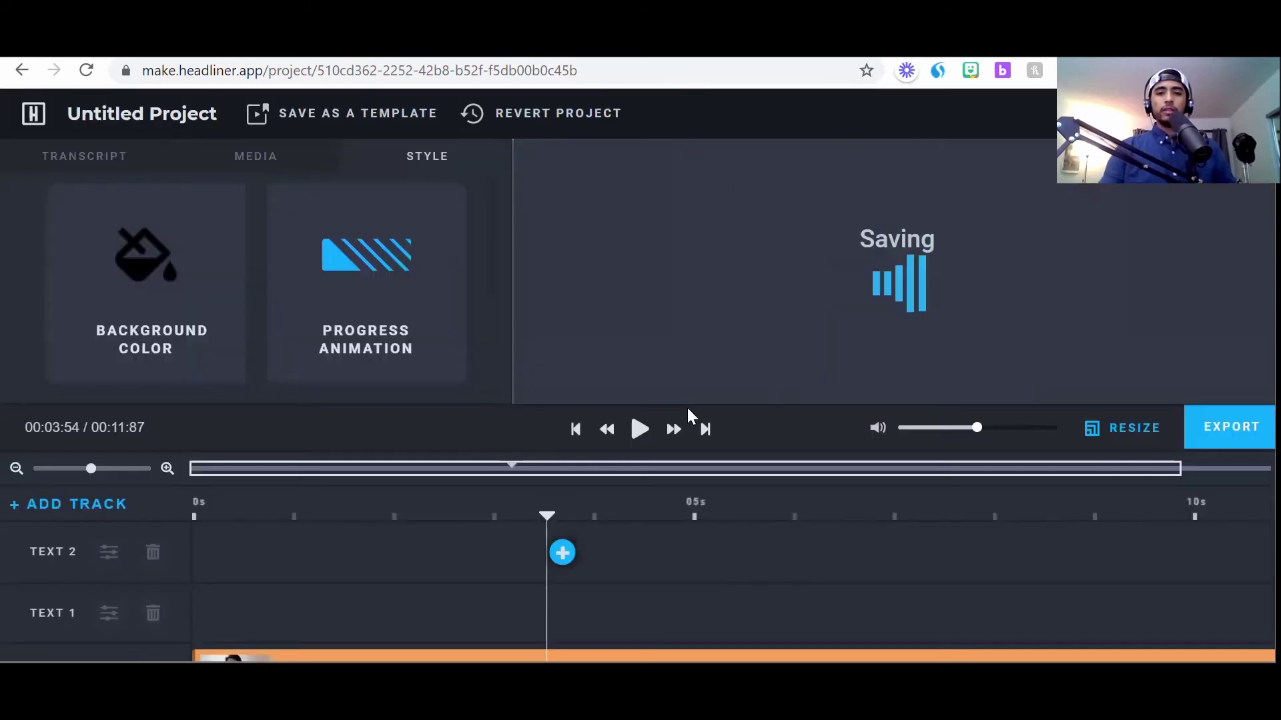
pyautogui.click(638, 431)
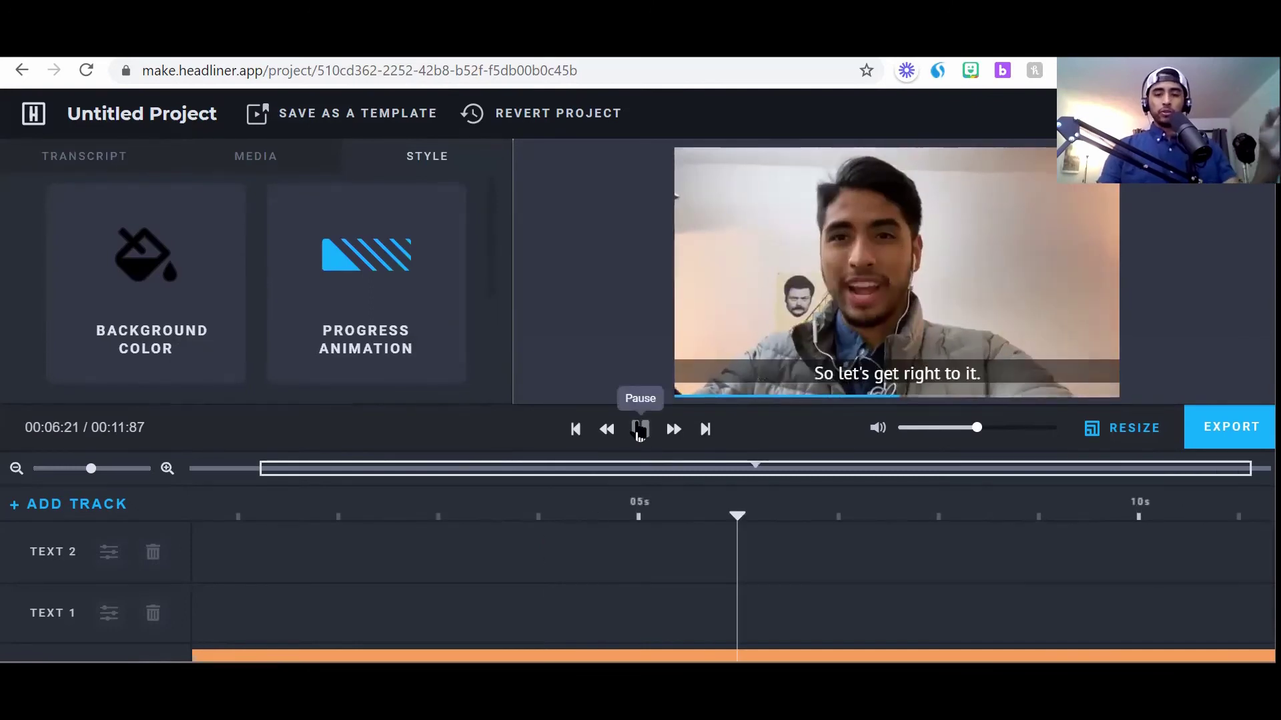
pyautogui.click(638, 430)
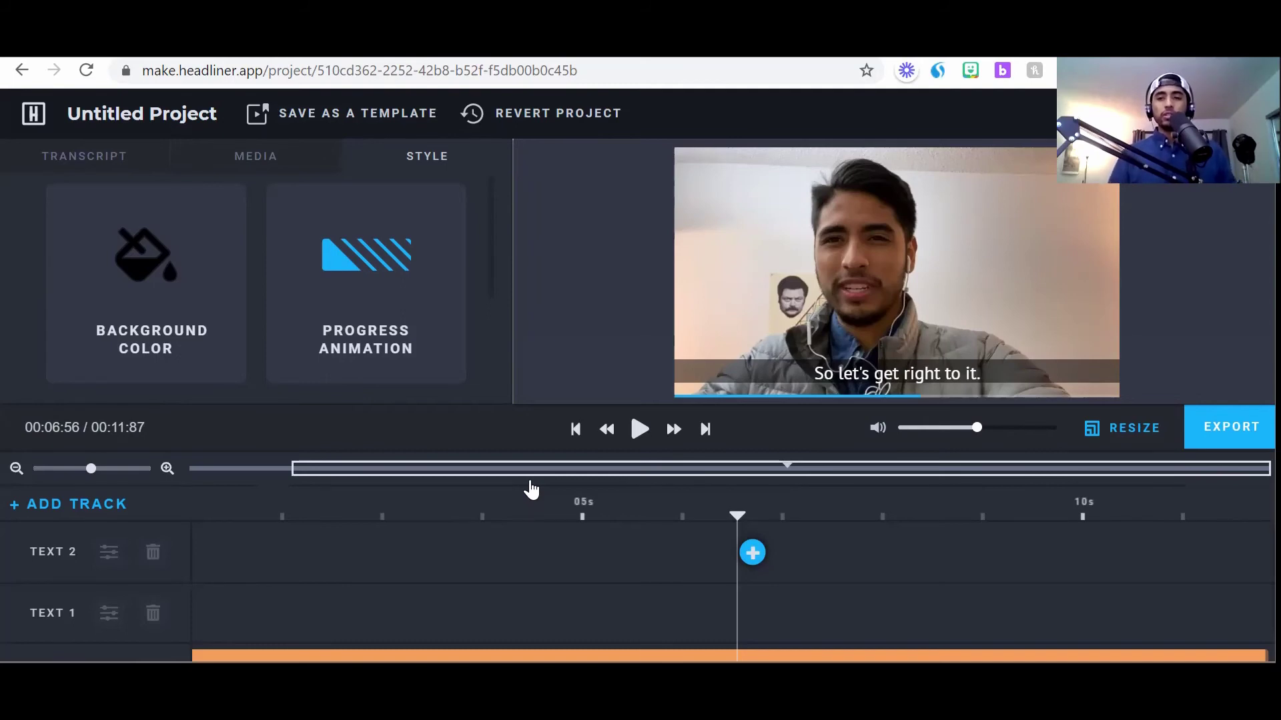
# Try export settings with video size 1080p: 1920x1080, check the frame rate options and close without exporting.
pyautogui.click(1242, 422)
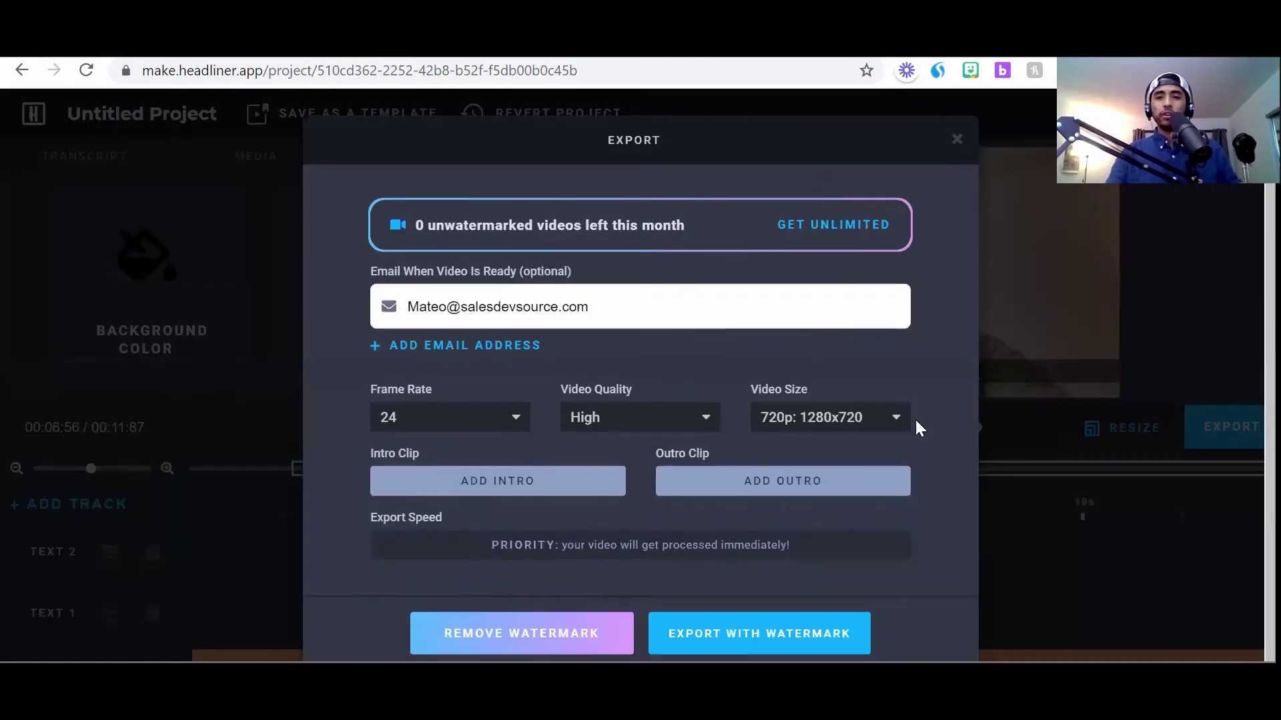
pyautogui.click(825, 415)
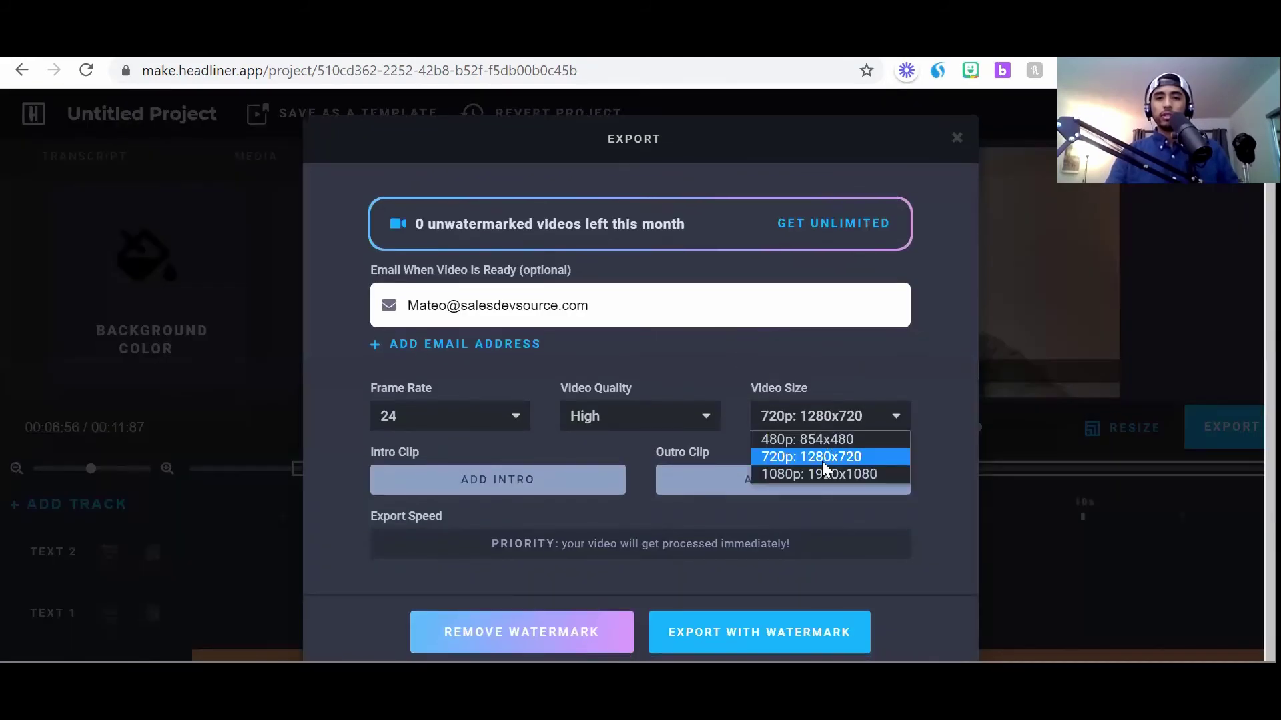
pyautogui.click(804, 475)
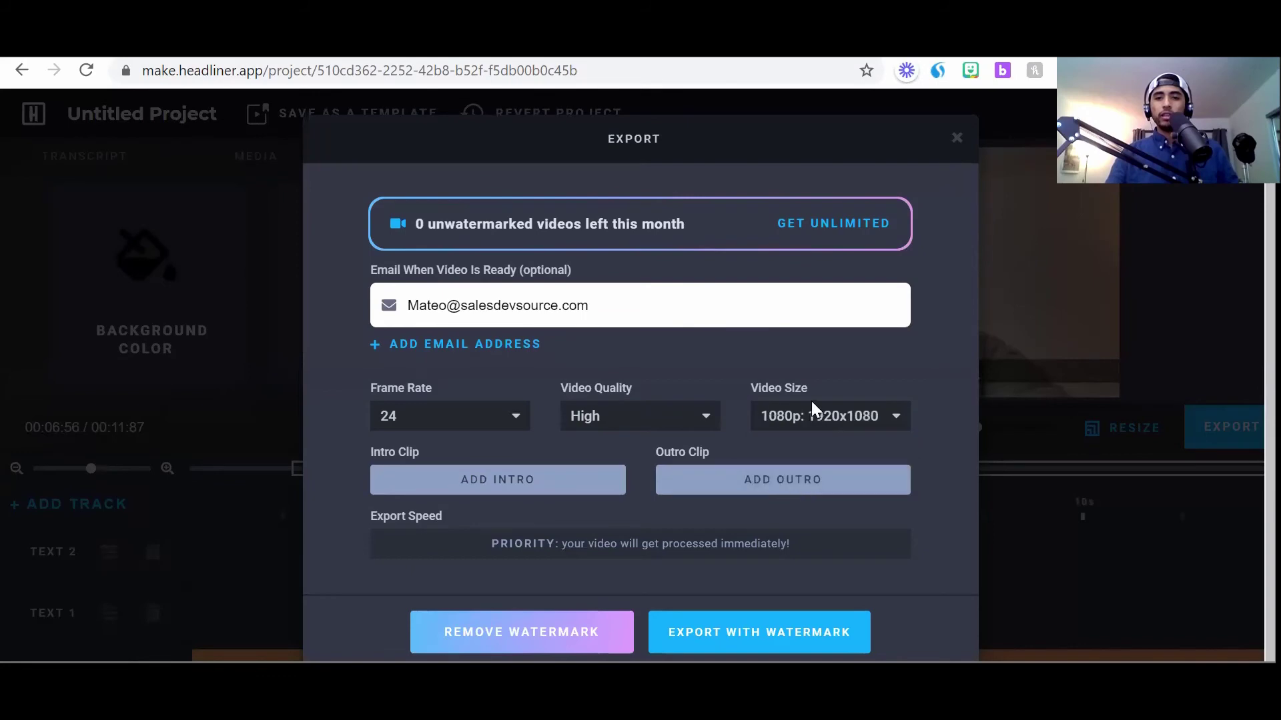
pyautogui.click(511, 414)
pyautogui.click(486, 408)
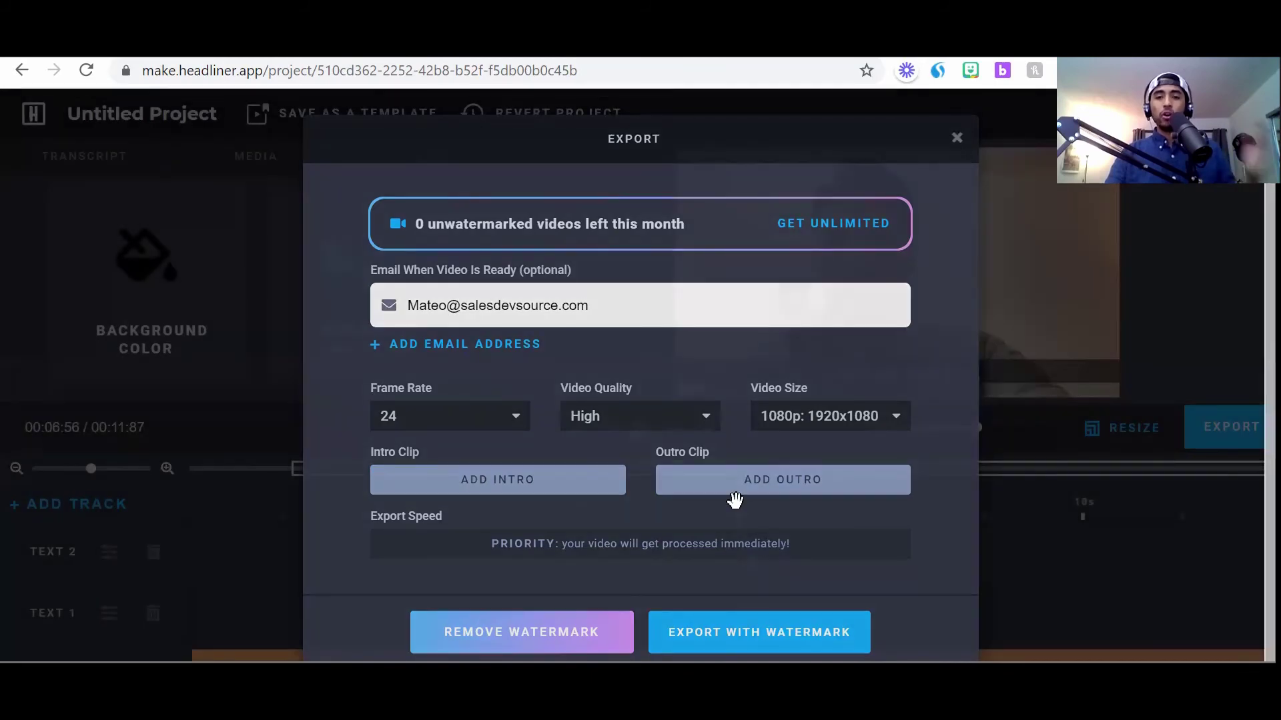
pyautogui.press('Escape')
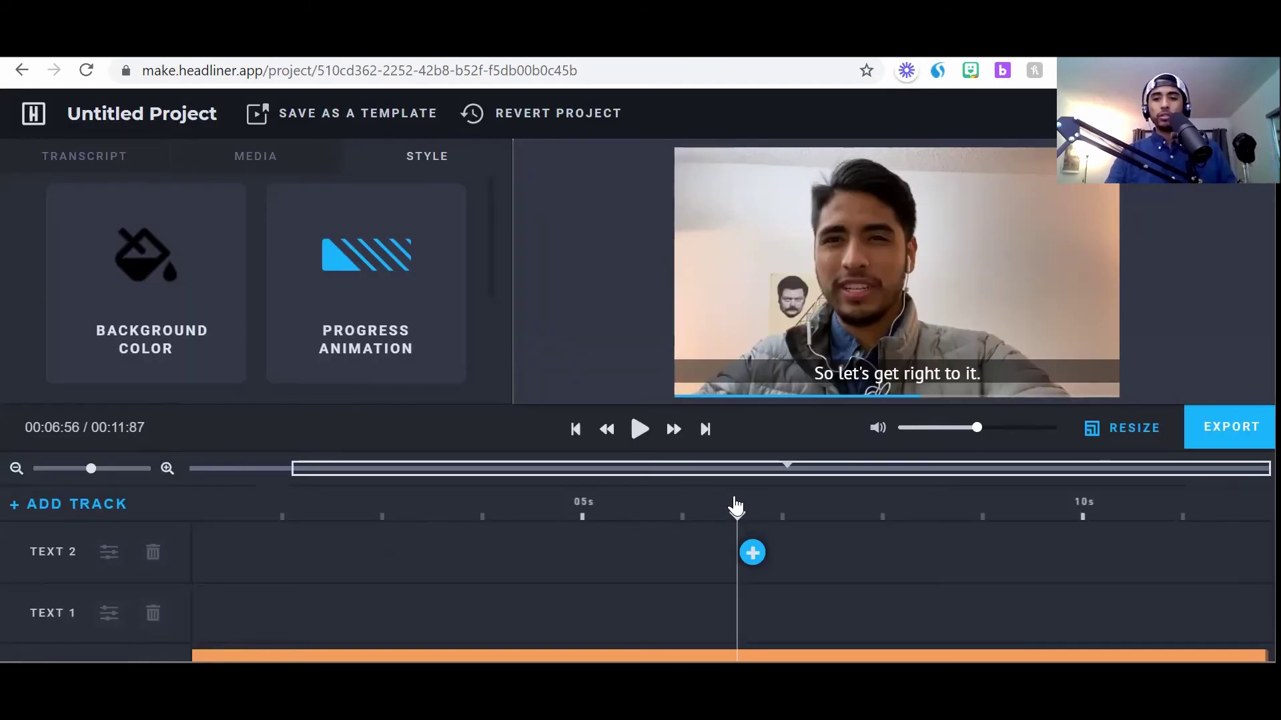